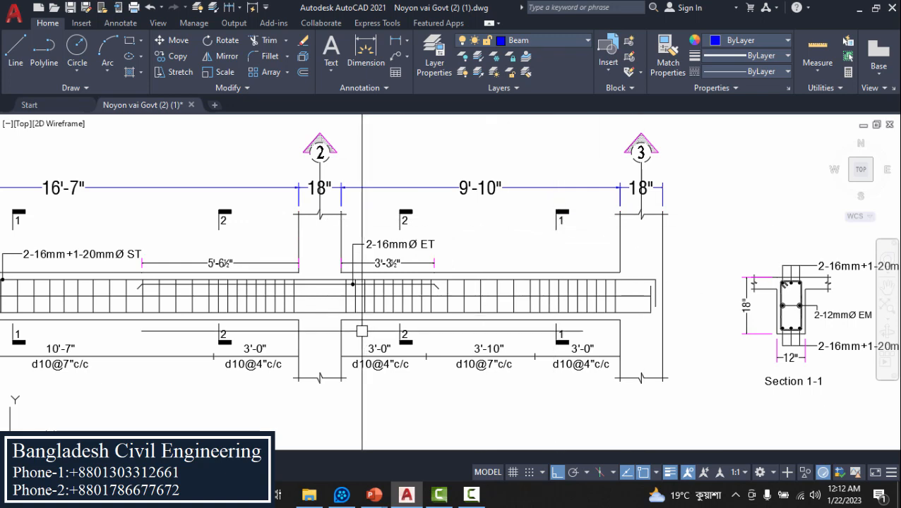
Step: Examine the longitudinal bar callouts and extra top bar extents in the Floor Beam FB7 elevation from grid 1 to grid 3
{"action": "middle_click_drag", "start_coordinate": [350, 329], "coordinate": [643, 318]}
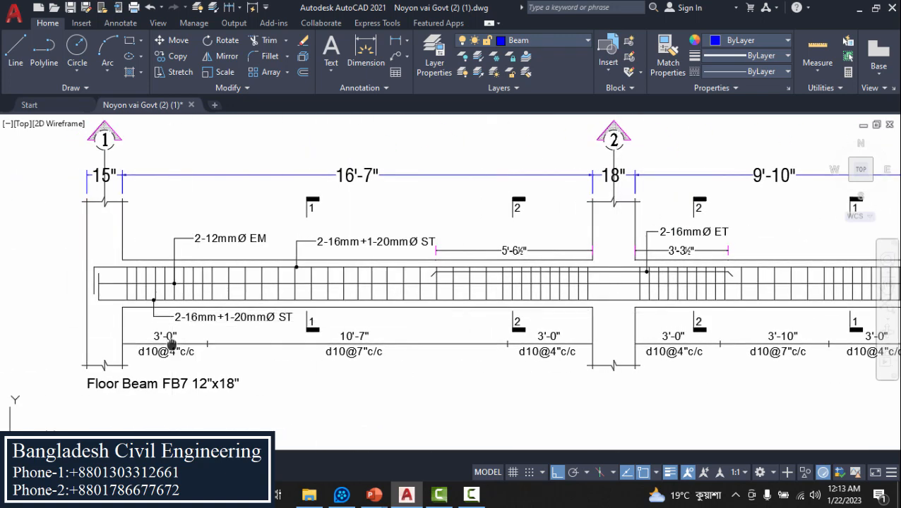
{"action": "middle_click_drag", "start_coordinate": [171, 342], "coordinate": [175, 313]}
{"action": "scroll", "coordinate": [200, 249], "scroll_direction": "up", "scroll_amount": 2}
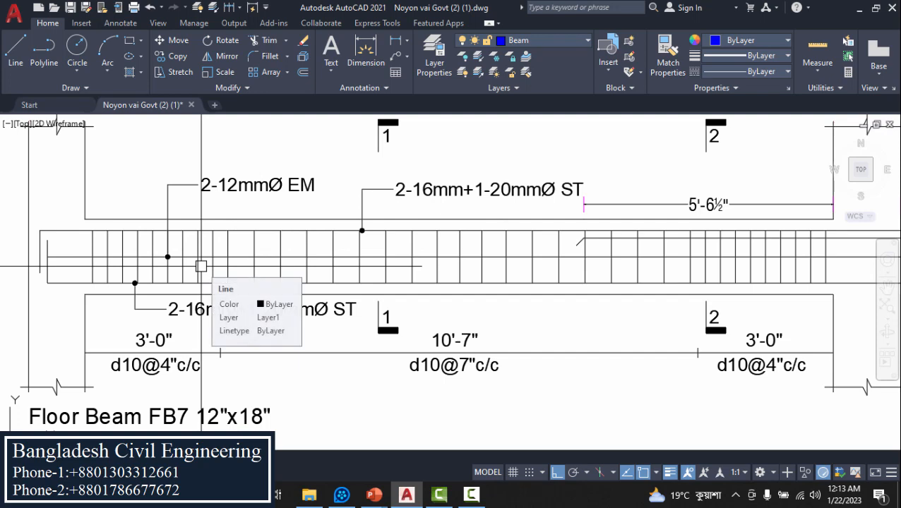
{"action": "scroll", "coordinate": [245, 240], "scroll_direction": "down", "scroll_amount": 3}
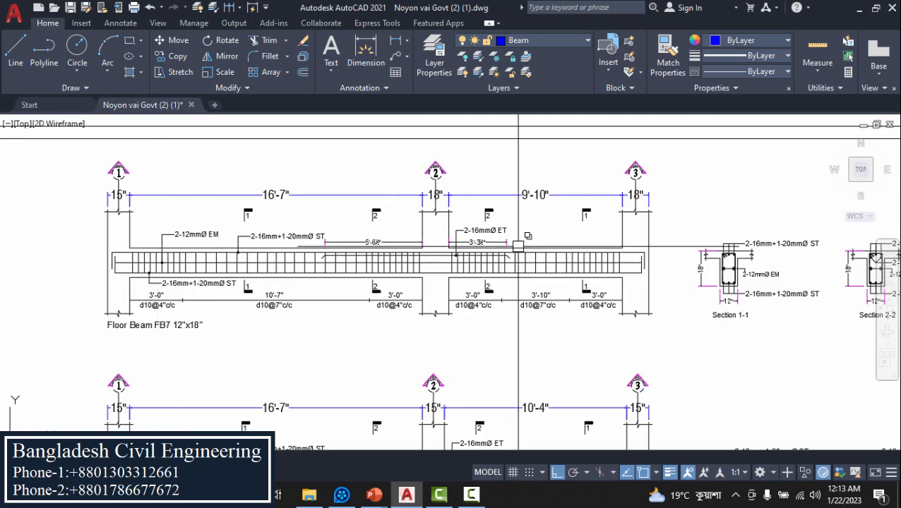
{"action": "scroll", "coordinate": [502, 248], "scroll_direction": "up", "scroll_amount": 2}
{"action": "scroll", "coordinate": [358, 249], "scroll_direction": "up", "scroll_amount": 2}
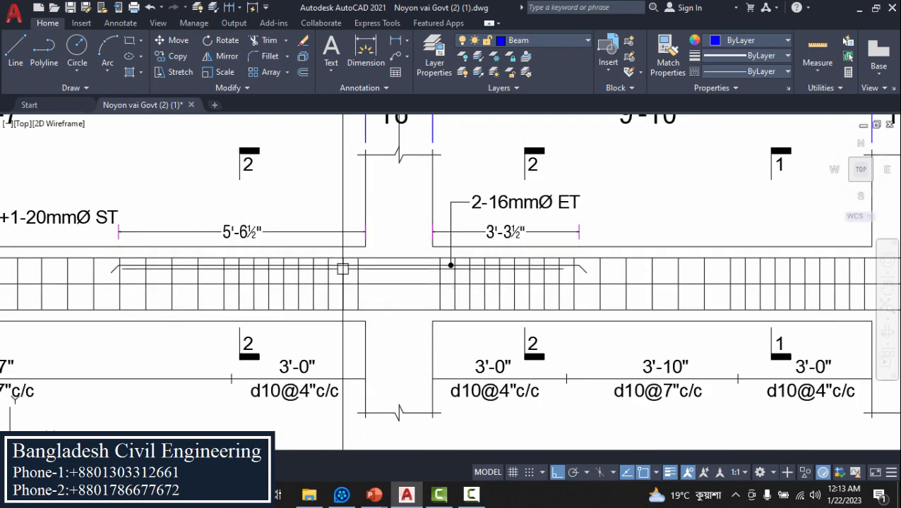
{"action": "middle_click_drag", "start_coordinate": [342, 269], "coordinate": [293, 290]}
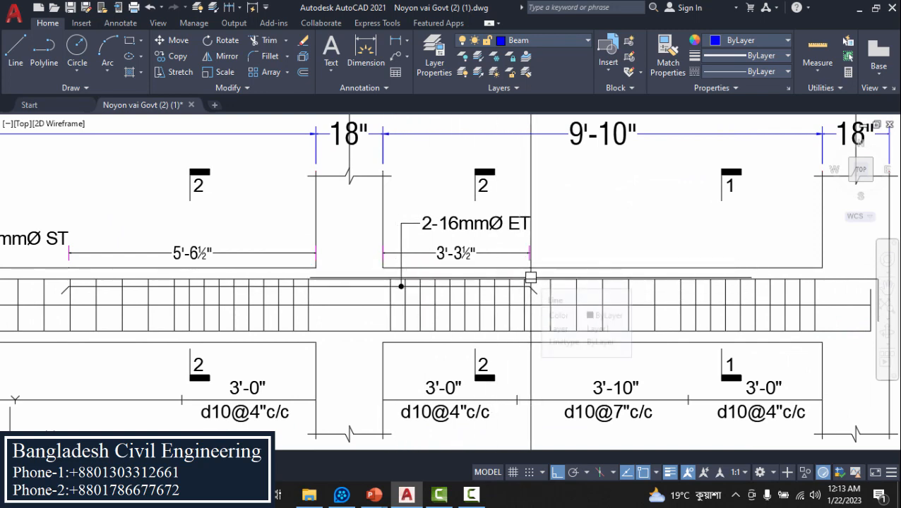
{"action": "left_click", "coordinate": [531, 278]}
{"action": "middle_click_drag", "start_coordinate": [327, 284], "coordinate": [447, 278]}
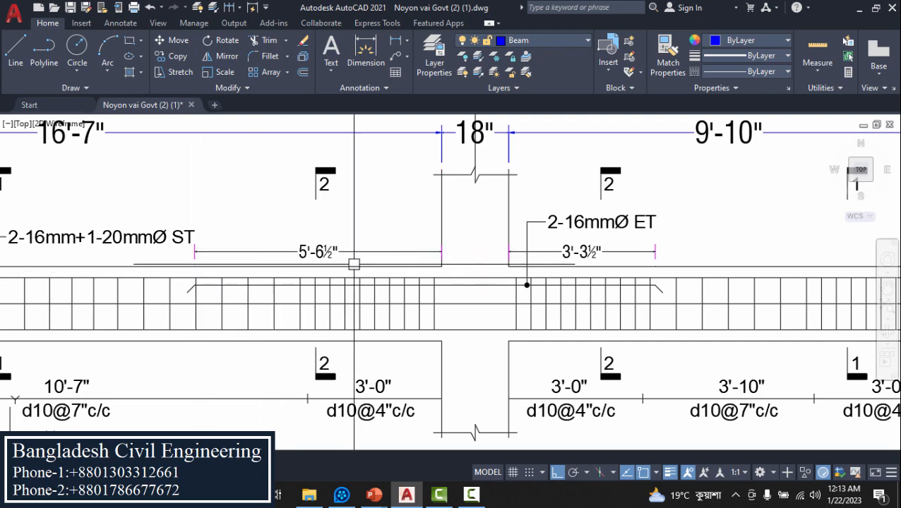
{"action": "scroll", "coordinate": [354, 264], "scroll_direction": "down", "scroll_amount": 3}
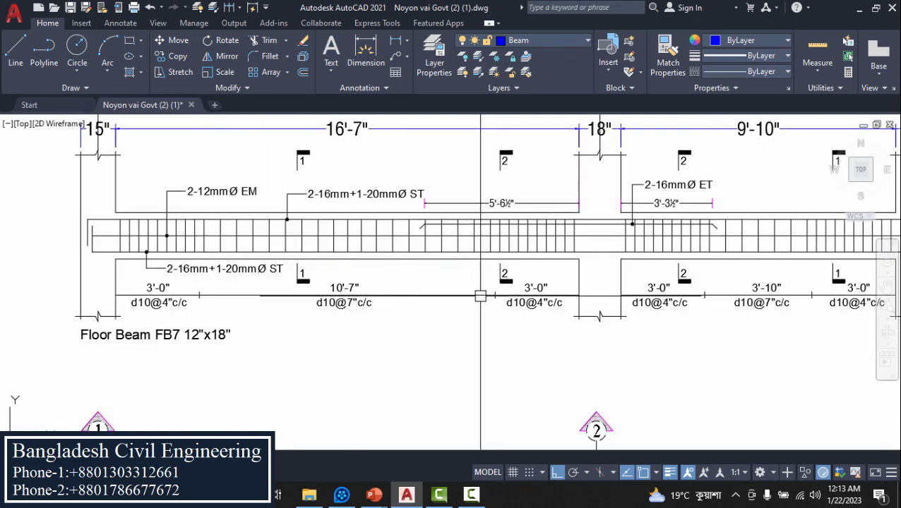
Step: Examine the stirrup spacing zones along both spans of Floor Beam FB7
{"action": "scroll", "coordinate": [477, 295], "scroll_direction": "up", "scroll_amount": 4}
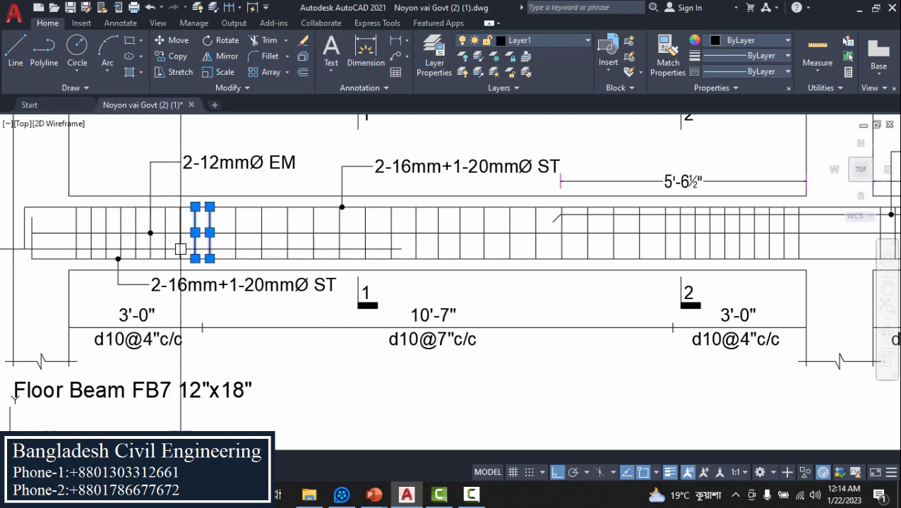
{"action": "key", "text": "Escape"}
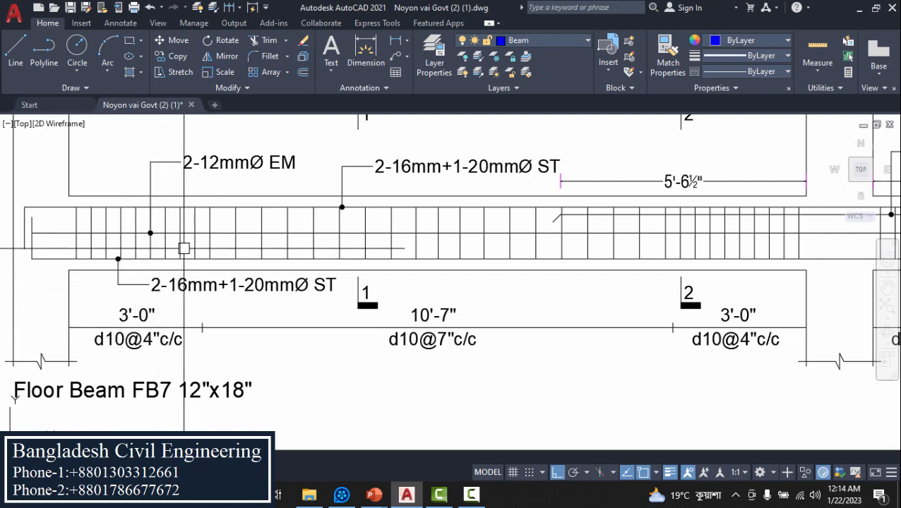
{"action": "middle_click_drag", "start_coordinate": [362, 351], "coordinate": [257, 348]}
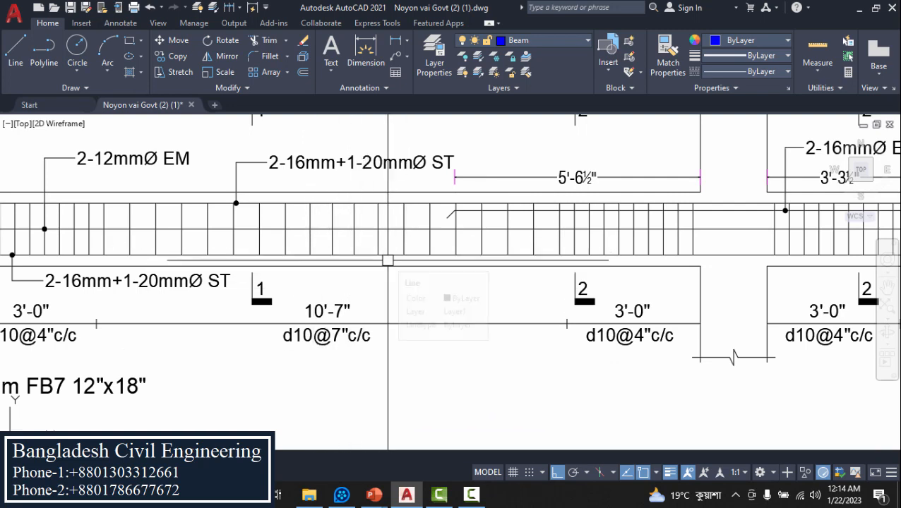
{"action": "middle_click_drag", "start_coordinate": [515, 302], "coordinate": [394, 308]}
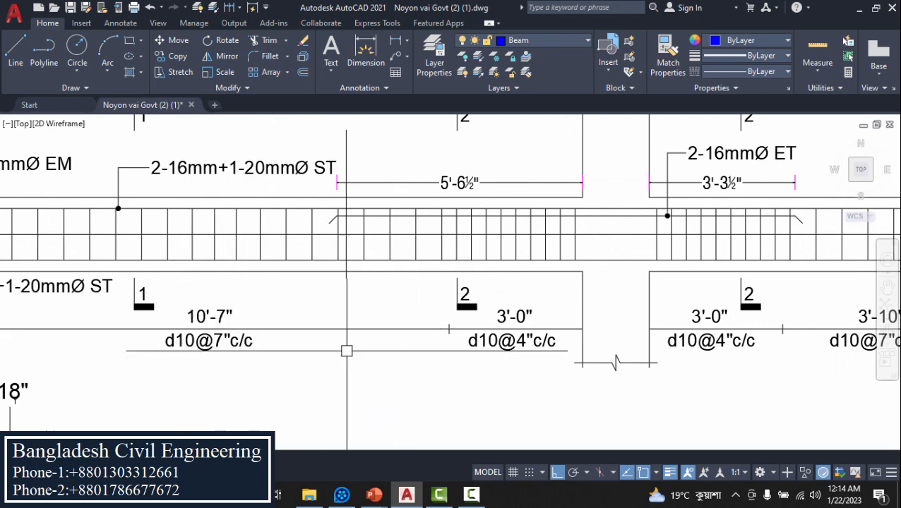
{"action": "middle_click_drag", "start_coordinate": [347, 351], "coordinate": [287, 352]}
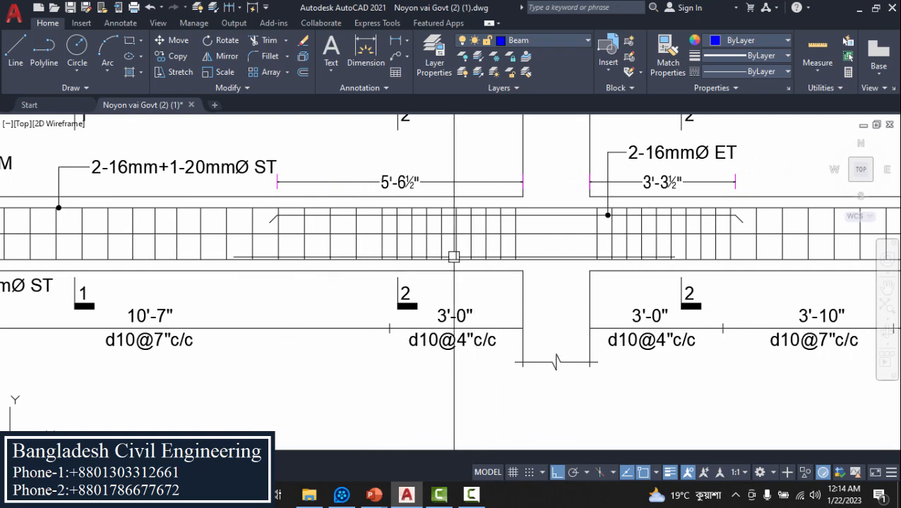
{"action": "scroll", "coordinate": [443, 291], "scroll_direction": "down", "scroll_amount": 2}
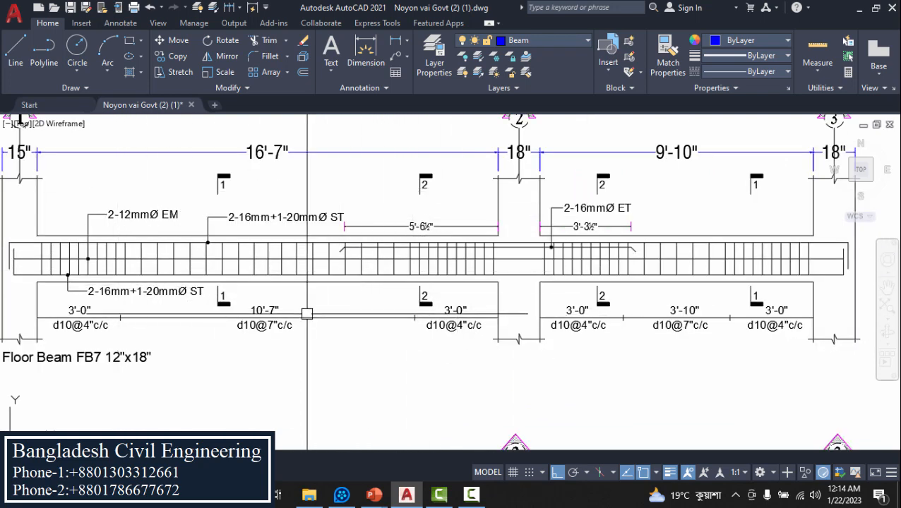
{"action": "middle_click_drag", "start_coordinate": [525, 372], "coordinate": [346, 368]}
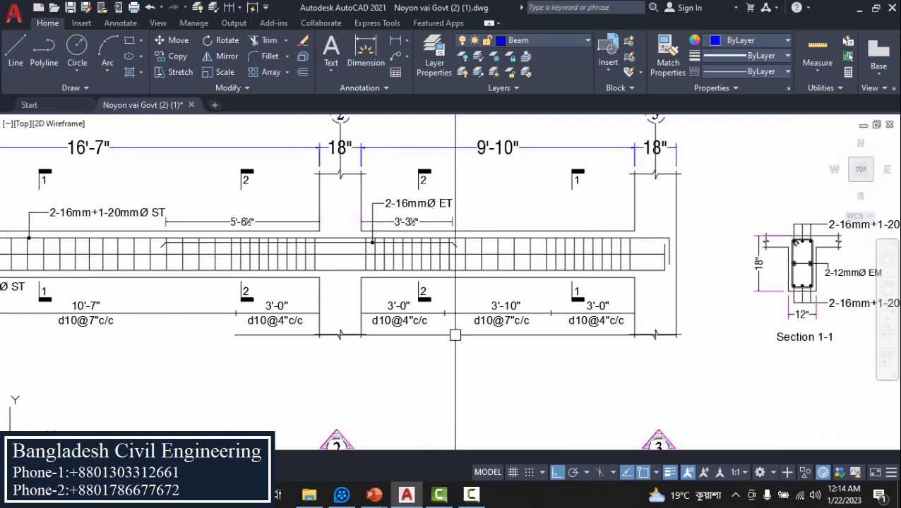
{"action": "scroll", "coordinate": [503, 326], "scroll_direction": "up", "scroll_amount": 2}
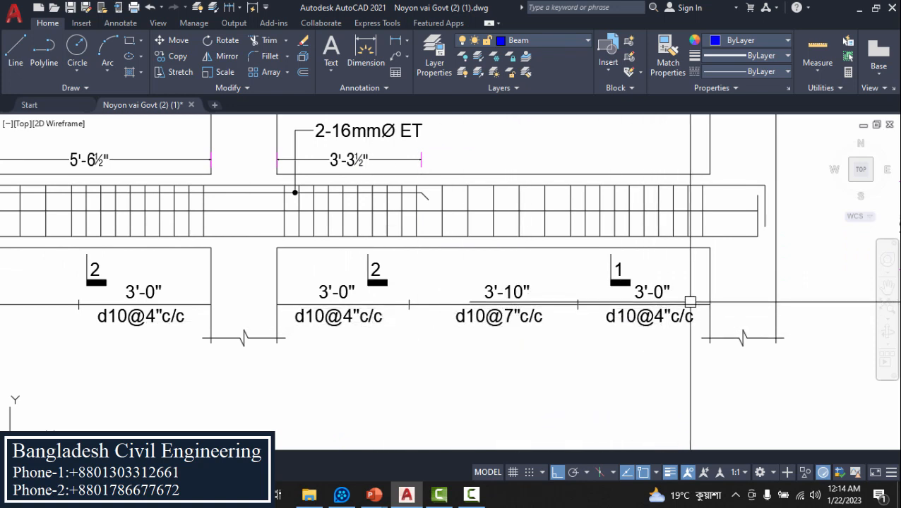
{"action": "scroll", "coordinate": [634, 333], "scroll_direction": "down", "scroll_amount": 2}
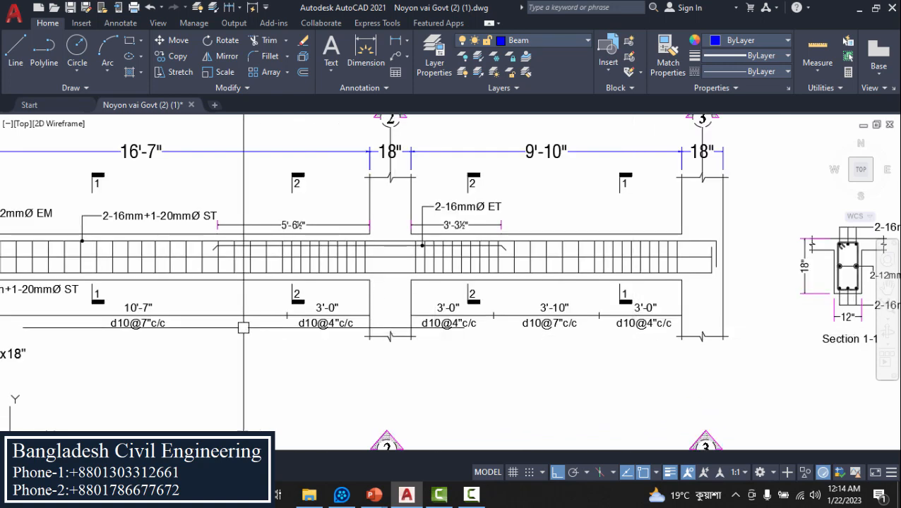
Step: Review the stirrup zones and bar callouts in FB7's span between grids 1 and 2
{"action": "middle_click_drag", "start_coordinate": [241, 330], "coordinate": [526, 340]}
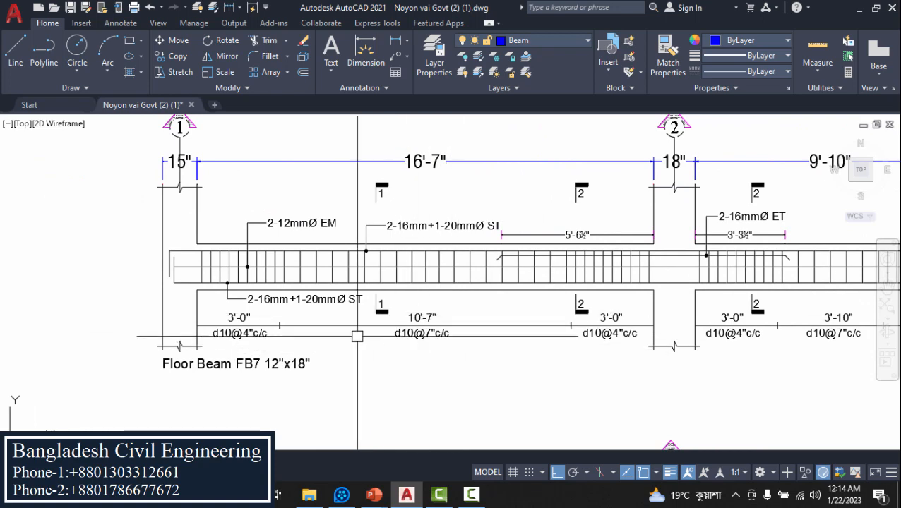
{"action": "scroll", "coordinate": [426, 366], "scroll_direction": "up", "scroll_amount": 1}
{"action": "middle_click_drag", "start_coordinate": [429, 318], "coordinate": [425, 352]}
{"action": "scroll", "coordinate": [416, 325], "scroll_direction": "down", "scroll_amount": 2}
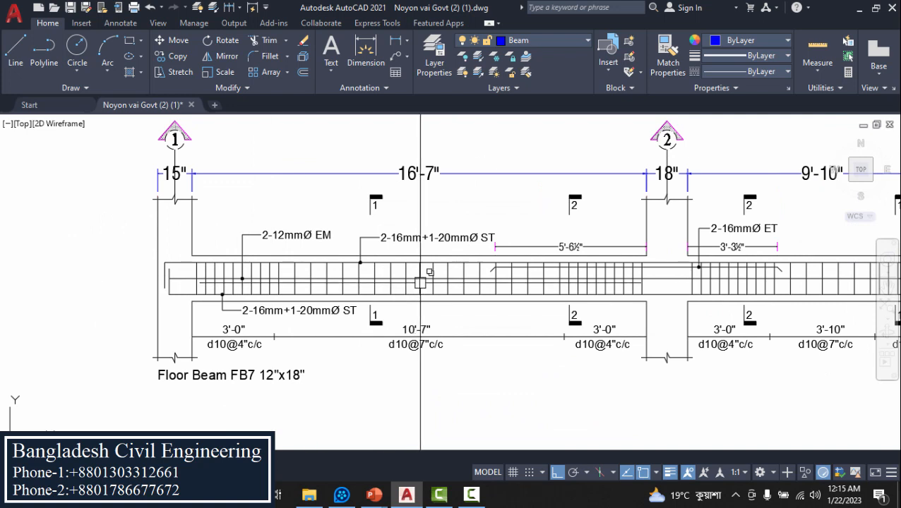
{"action": "scroll", "coordinate": [421, 282], "scroll_direction": "up", "scroll_amount": 1}
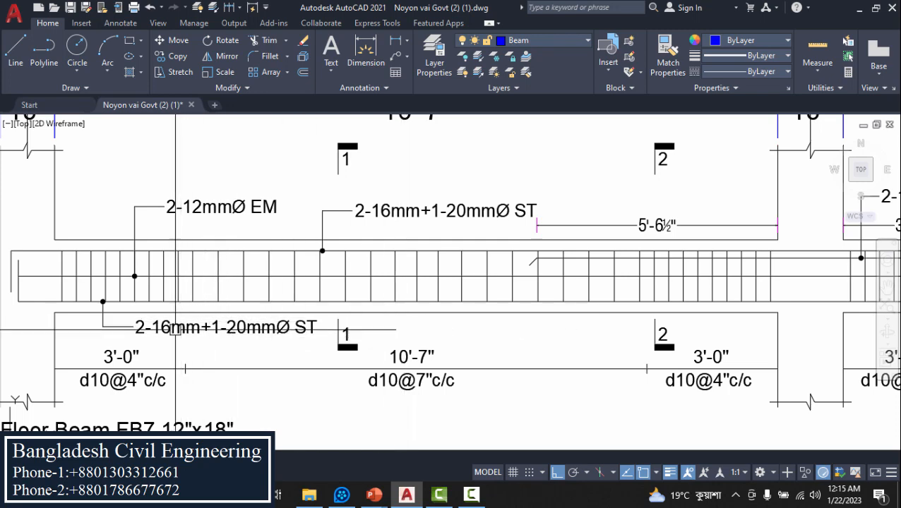
{"action": "middle_click_drag", "start_coordinate": [184, 384], "coordinate": [205, 369]}
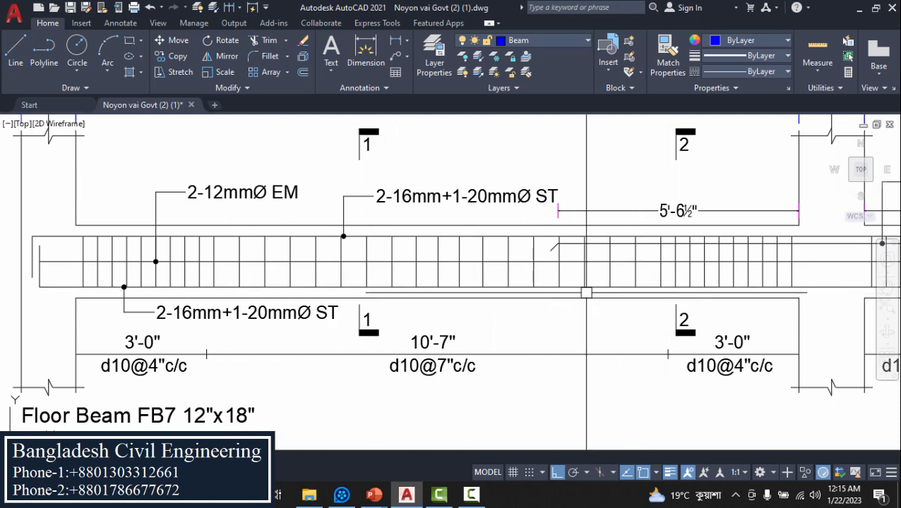
{"action": "middle_click_drag", "start_coordinate": [586, 292], "coordinate": [479, 299]}
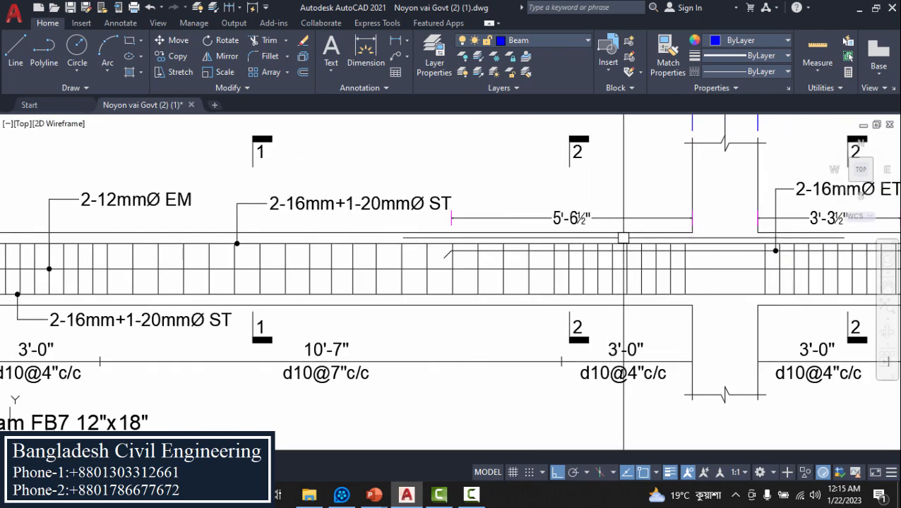
{"action": "middle_click_drag", "start_coordinate": [247, 265], "coordinate": [364, 276]}
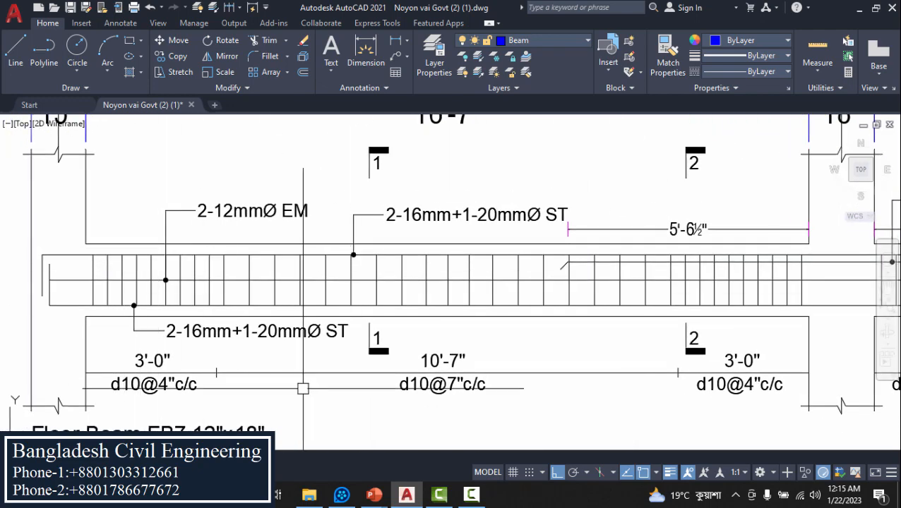
Step: Examine the Section 1-1 detail of Floor Beam FB7 for its dimensions, stirrup and bar arrangement
{"action": "mouse_move", "coordinate": [422, 337]}
{"action": "middle_mouse_down"}
{"action": "mouse_move", "coordinate": [414, 266]}
{"action": "mouse_move", "coordinate": [422, 226]}
{"action": "middle_mouse_up"}
{"action": "scroll", "coordinate": [428, 226], "scroll_direction": "down", "scroll_amount": 1}
{"action": "middle_click_drag", "start_coordinate": [404, 384], "coordinate": [417, 301]}
{"action": "middle_click_drag", "start_coordinate": [594, 276], "coordinate": [116, 389]}
{"action": "middle_click_drag", "start_coordinate": [579, 353], "coordinate": [490, 389]}
{"action": "scroll", "coordinate": [490, 390], "scroll_direction": "down", "scroll_amount": 2}
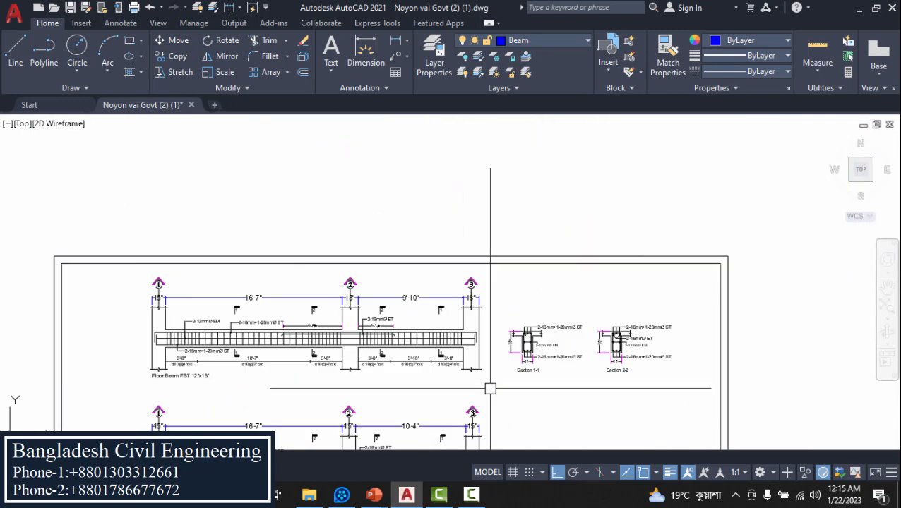
{"action": "scroll", "coordinate": [221, 337], "scroll_direction": "up", "scroll_amount": 4}
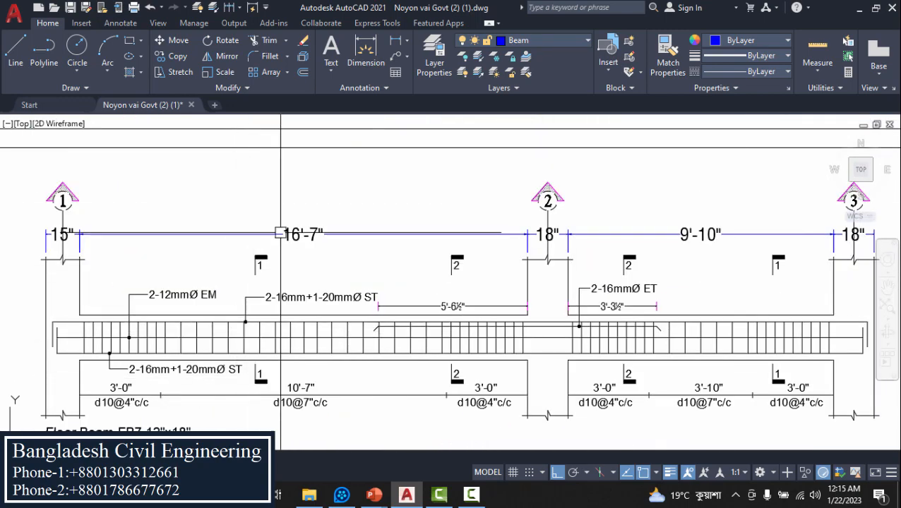
{"action": "scroll", "coordinate": [241, 356], "scroll_direction": "down", "scroll_amount": 4}
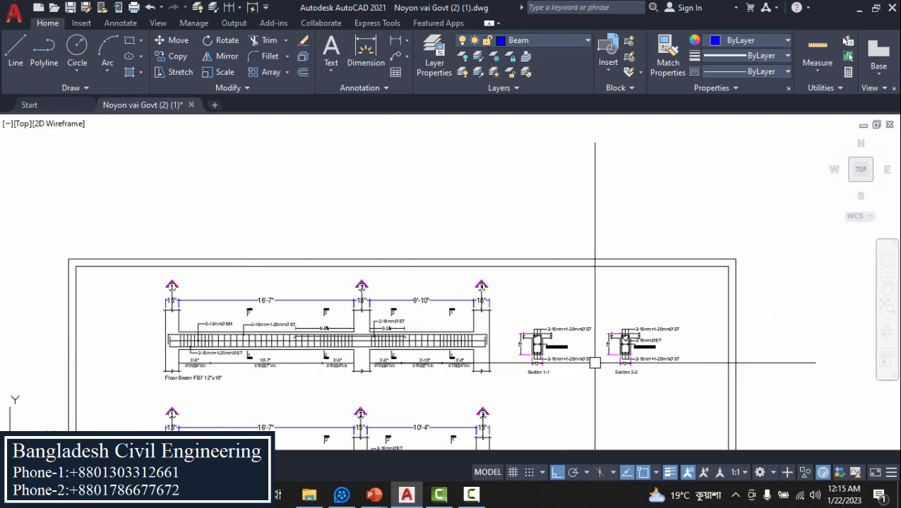
{"action": "scroll", "coordinate": [595, 363], "scroll_direction": "up", "scroll_amount": 6}
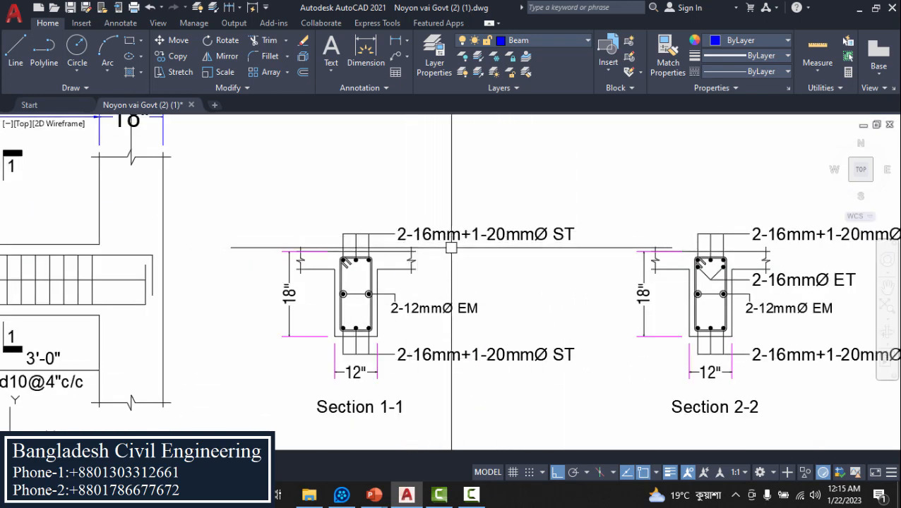
{"action": "scroll", "coordinate": [357, 289], "scroll_direction": "up", "scroll_amount": 2}
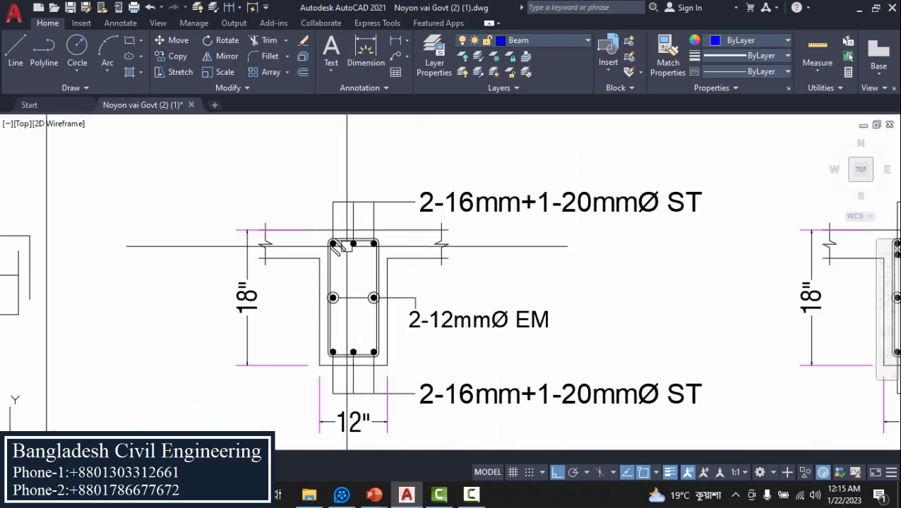
{"action": "middle_click_drag", "start_coordinate": [378, 342], "coordinate": [376, 267]}
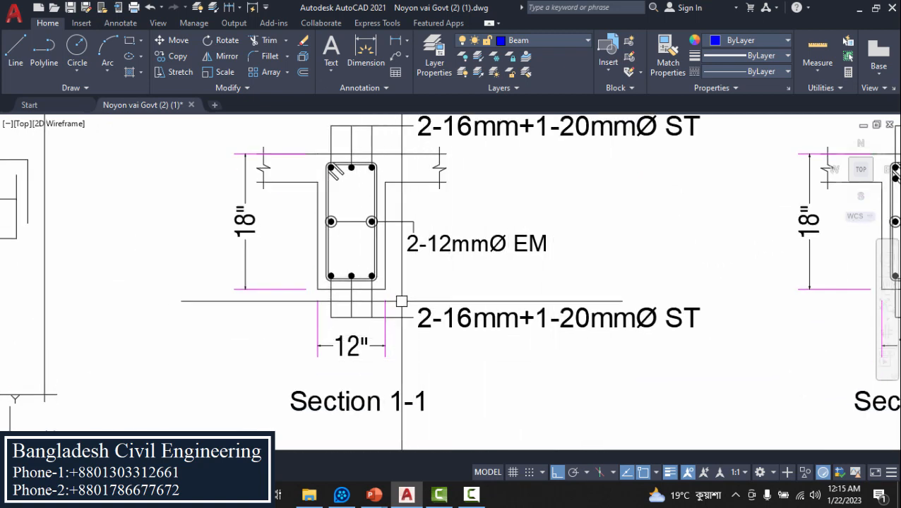
{"action": "middle_click_drag", "start_coordinate": [403, 302], "coordinate": [397, 340]}
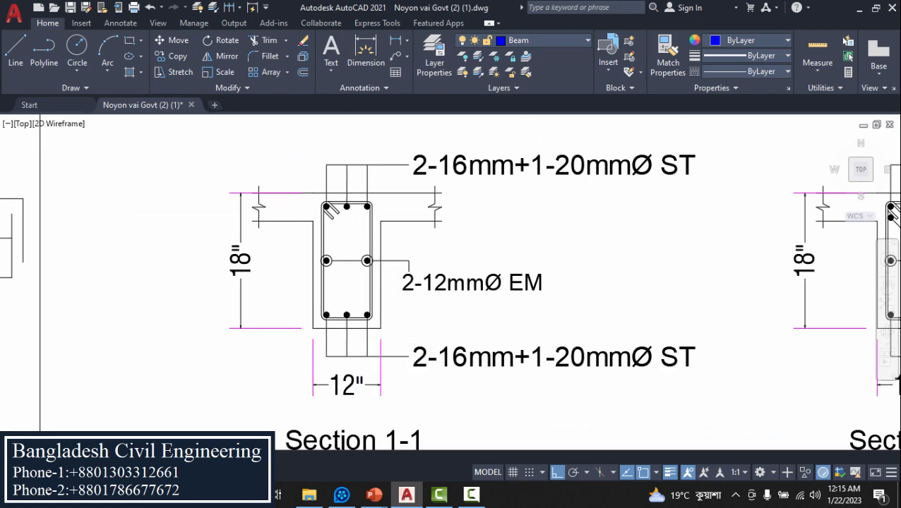
{"action": "scroll", "coordinate": [345, 343], "scroll_direction": "down", "scroll_amount": 5}
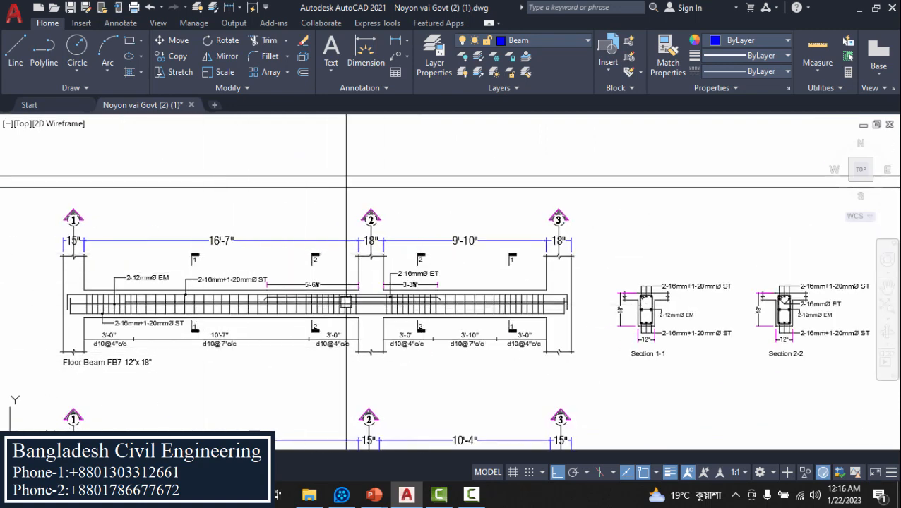
Step: Compare FB7's section cut marks on the elevation with its section details, and examine the extra top bars in Section 2-2
{"action": "middle_click_drag", "start_coordinate": [595, 295], "coordinate": [462, 298]}
{"action": "scroll", "coordinate": [584, 335], "scroll_direction": "up", "scroll_amount": 4}
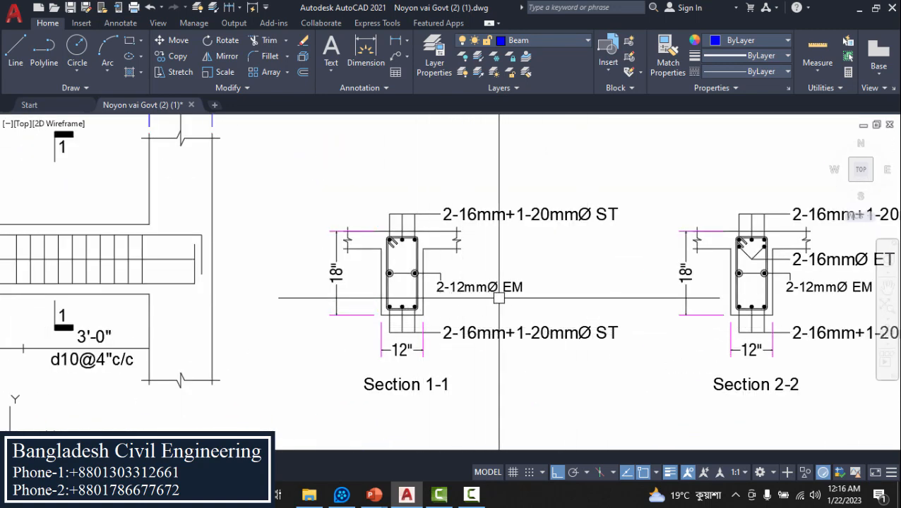
{"action": "scroll", "coordinate": [480, 300], "scroll_direction": "down", "scroll_amount": 4}
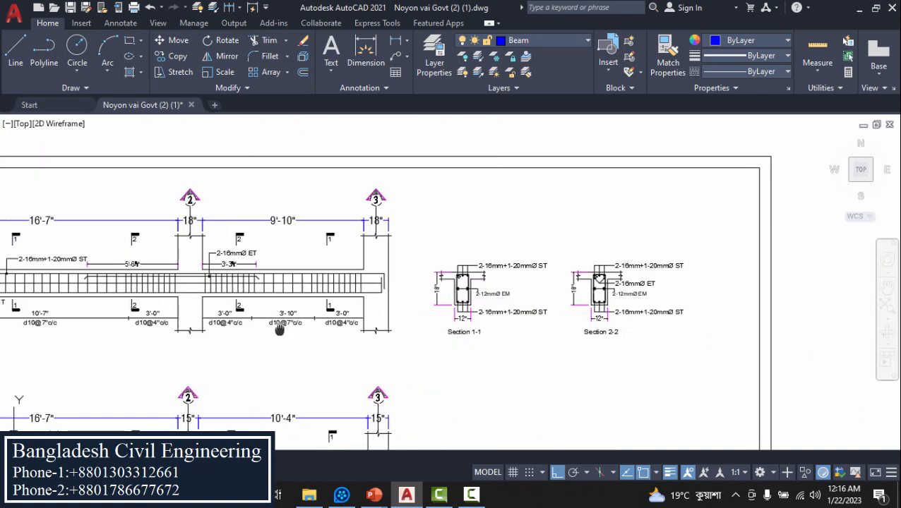
{"action": "scroll", "coordinate": [342, 283], "scroll_direction": "up", "scroll_amount": 2}
{"action": "scroll", "coordinate": [214, 248], "scroll_direction": "up", "scroll_amount": 2}
{"action": "scroll", "coordinate": [214, 248], "scroll_direction": "up", "scroll_amount": 2}
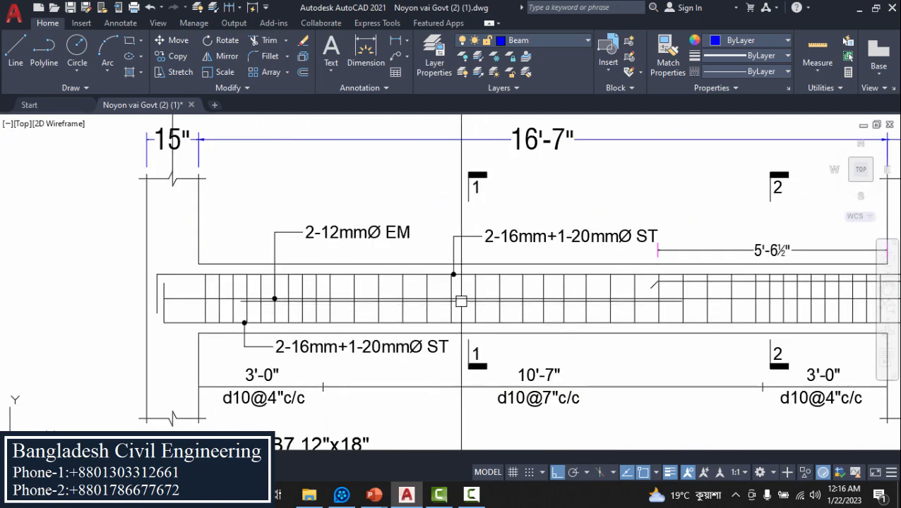
{"action": "scroll", "coordinate": [473, 316], "scroll_direction": "down", "scroll_amount": 2}
{"action": "middle_click_drag", "start_coordinate": [702, 298], "coordinate": [513, 293]}
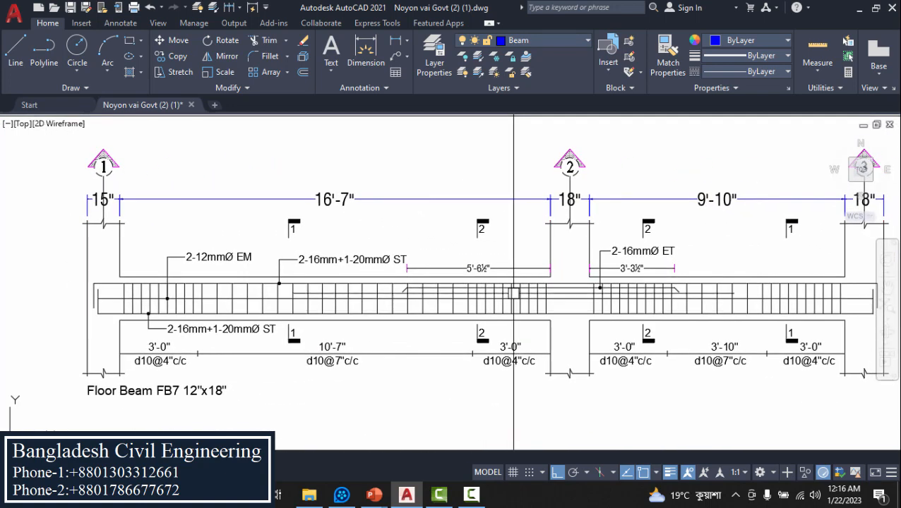
{"action": "middle_click_drag", "start_coordinate": [642, 359], "coordinate": [115, 337]}
{"action": "scroll", "coordinate": [750, 283], "scroll_direction": "up", "scroll_amount": 4}
{"action": "middle_click_drag", "start_coordinate": [749, 284], "coordinate": [515, 294]}
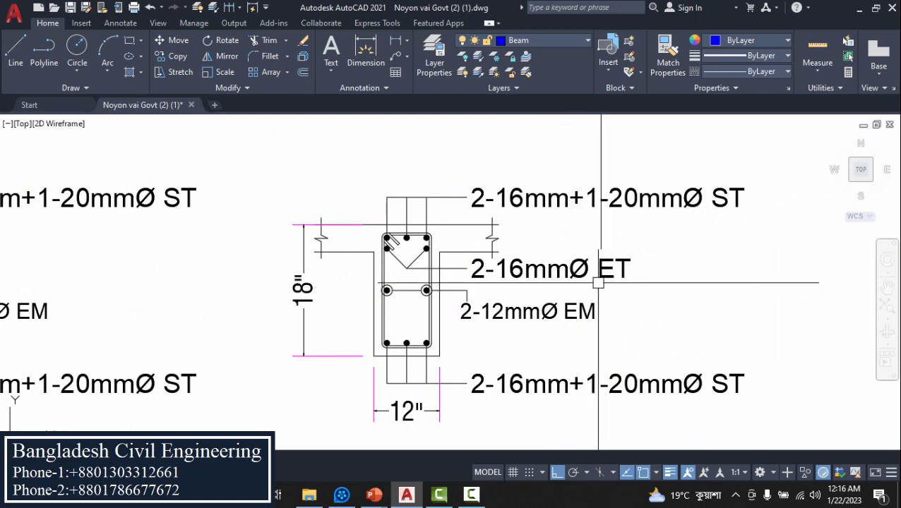
Step: Compare Section 1-1 and Section 2-2 of Floor Beam FB7 side by side for their bar callouts
{"action": "scroll", "coordinate": [579, 276], "scroll_direction": "down", "scroll_amount": 6}
{"action": "mouse_move", "coordinate": [318, 324]}
{"action": "middle_mouse_down"}
{"action": "mouse_move", "coordinate": [632, 324]}
{"action": "mouse_move", "coordinate": [472, 305]}
{"action": "middle_mouse_up"}
{"action": "scroll", "coordinate": [410, 268], "scroll_direction": "up", "scroll_amount": 4}
{"action": "scroll", "coordinate": [335, 273], "scroll_direction": "down", "scroll_amount": 4}
{"action": "scroll", "coordinate": [663, 300], "scroll_direction": "up", "scroll_amount": 4}
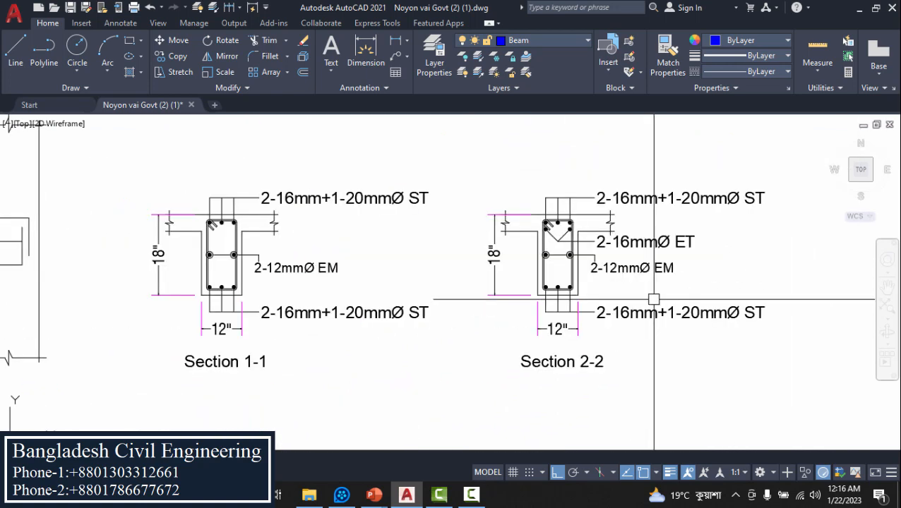
{"action": "scroll", "coordinate": [528, 318], "scroll_direction": "down", "scroll_amount": 6}
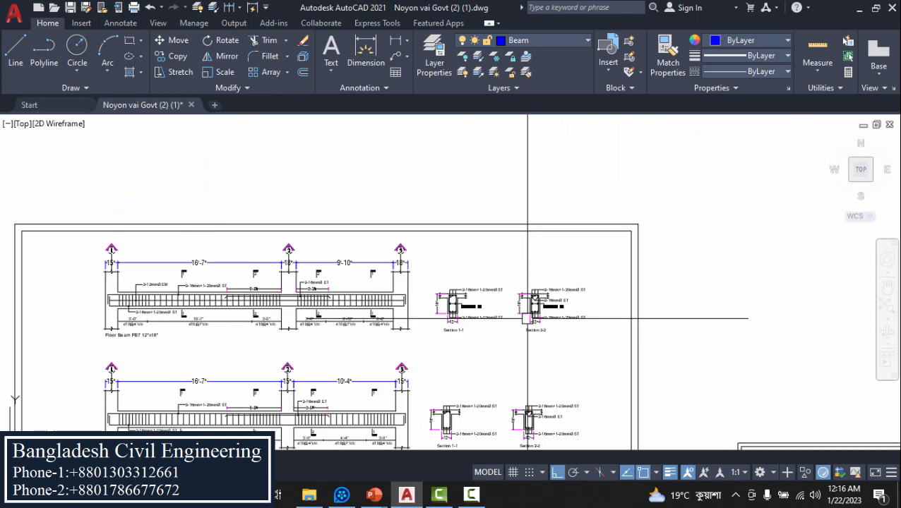
Step: Find the Extra Top Schedule of Beam on the sheet beside the floor beam details and bring it up at readable size
{"action": "scroll", "coordinate": [527, 318], "scroll_direction": "down", "scroll_amount": 5}
{"action": "scroll", "coordinate": [558, 388], "scroll_direction": "up", "scroll_amount": 6}
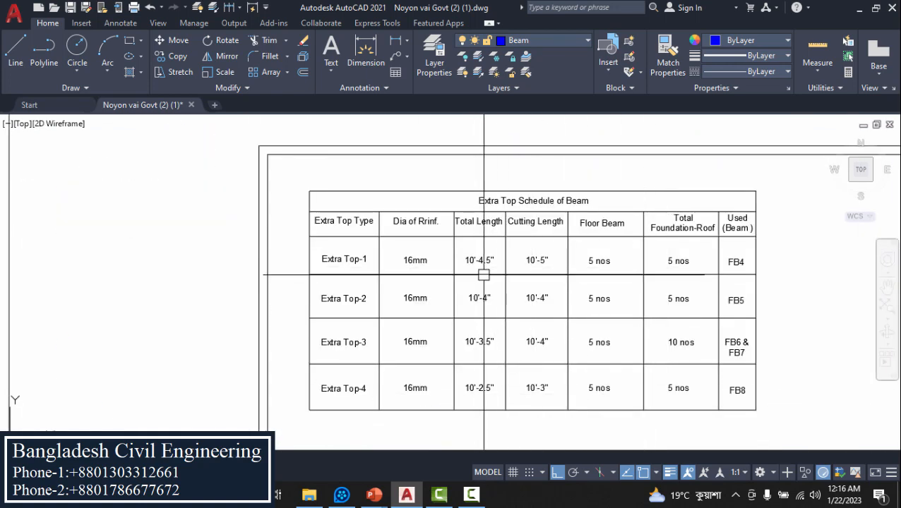
{"action": "scroll", "coordinate": [484, 274], "scroll_direction": "up", "scroll_amount": 2}
{"action": "scroll", "coordinate": [392, 251], "scroll_direction": "up", "scroll_amount": 2}
{"action": "scroll", "coordinate": [359, 248], "scroll_direction": "down", "scroll_amount": 3}
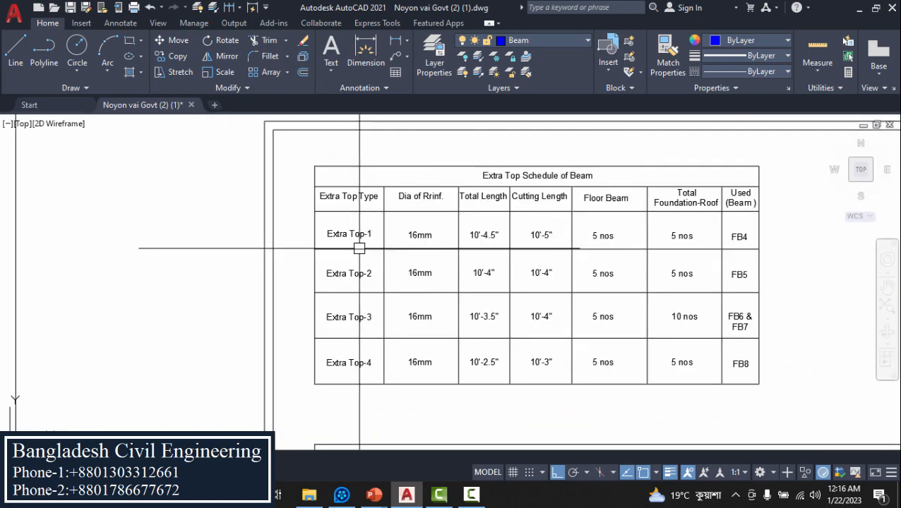
{"action": "scroll", "coordinate": [360, 248], "scroll_direction": "down", "scroll_amount": 5}
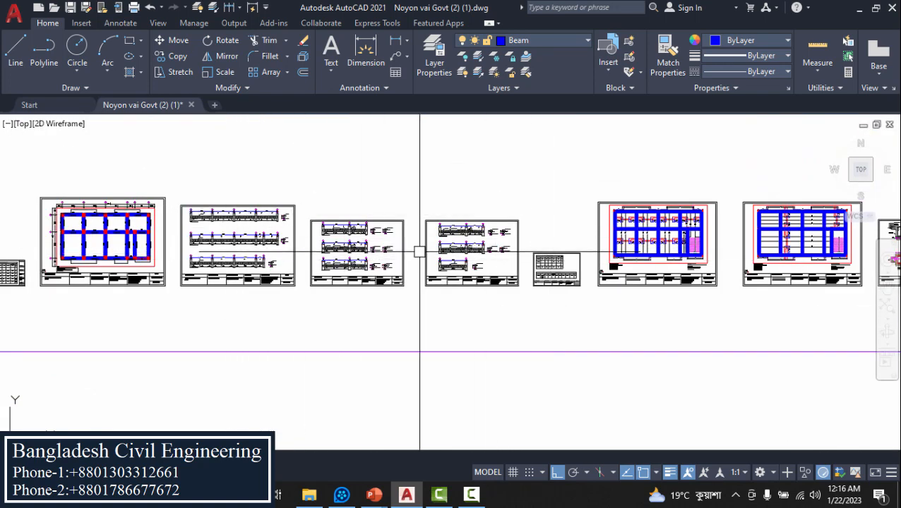
{"action": "scroll", "coordinate": [422, 247], "scroll_direction": "up", "scroll_amount": 2}
{"action": "scroll", "coordinate": [653, 282], "scroll_direction": "up", "scroll_amount": 5}
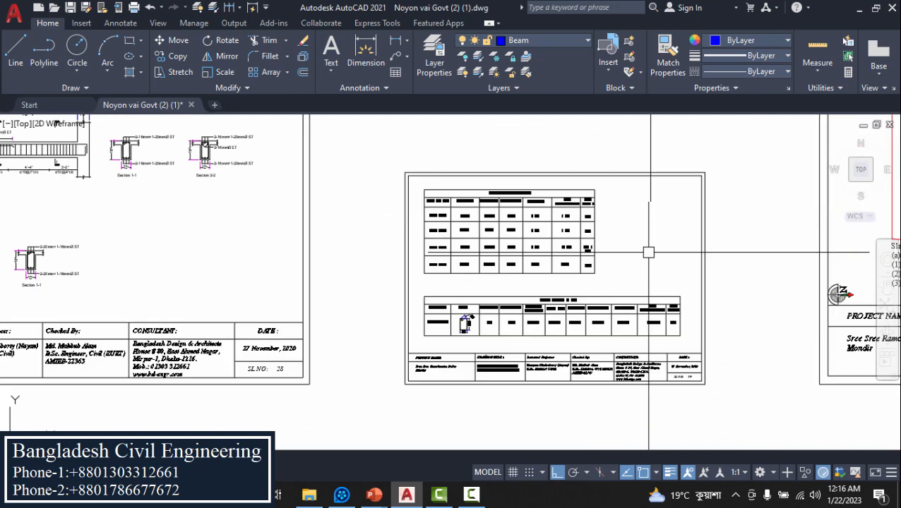
{"action": "scroll", "coordinate": [466, 321], "scroll_direction": "up", "scroll_amount": 4}
{"action": "scroll", "coordinate": [348, 222], "scroll_direction": "up", "scroll_amount": 2}
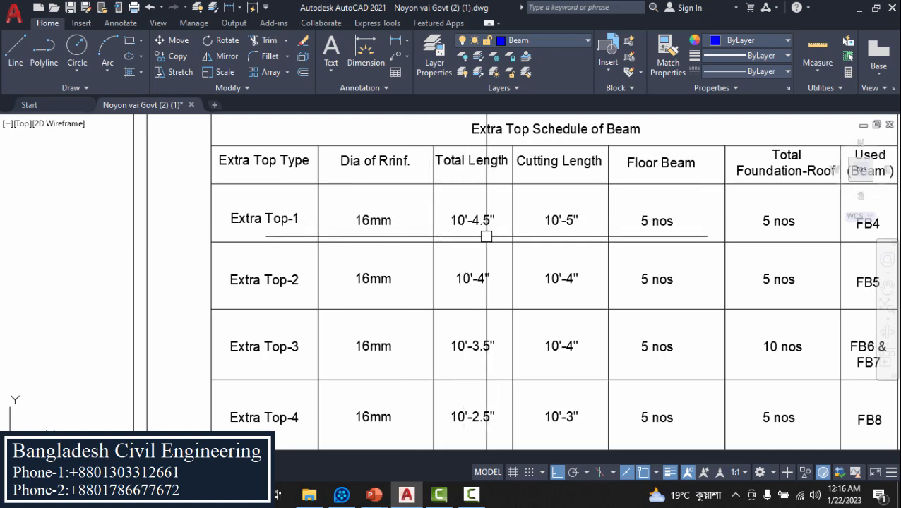
Step: Read the Extra Top Schedule's bar diameters, total and cutting lengths, quantities and the beams using each extra top type
{"action": "middle_click_drag", "start_coordinate": [476, 198], "coordinate": [324, 197]}
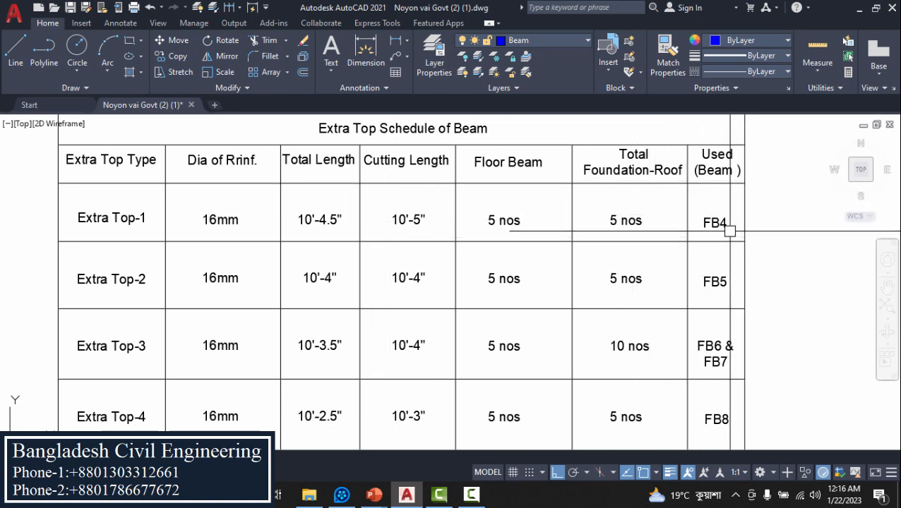
{"action": "scroll", "coordinate": [721, 230], "scroll_direction": "down", "scroll_amount": 2}
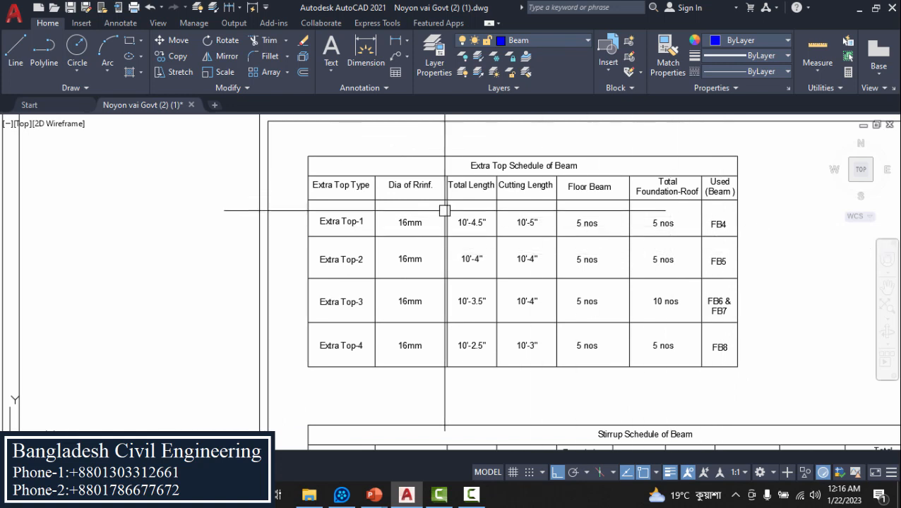
{"action": "scroll", "coordinate": [368, 313], "scroll_direction": "up", "scroll_amount": 2}
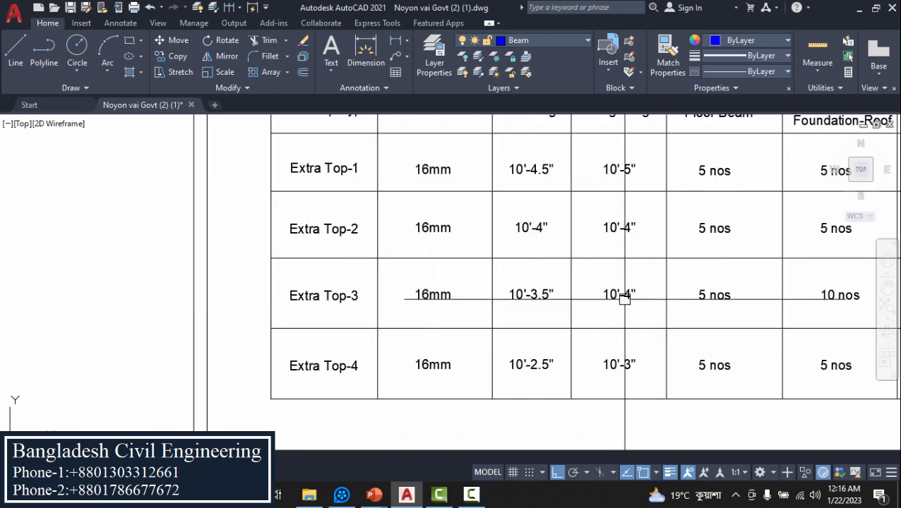
{"action": "scroll", "coordinate": [539, 232], "scroll_direction": "down", "scroll_amount": 2}
{"action": "scroll", "coordinate": [519, 213], "scroll_direction": "up", "scroll_amount": 2}
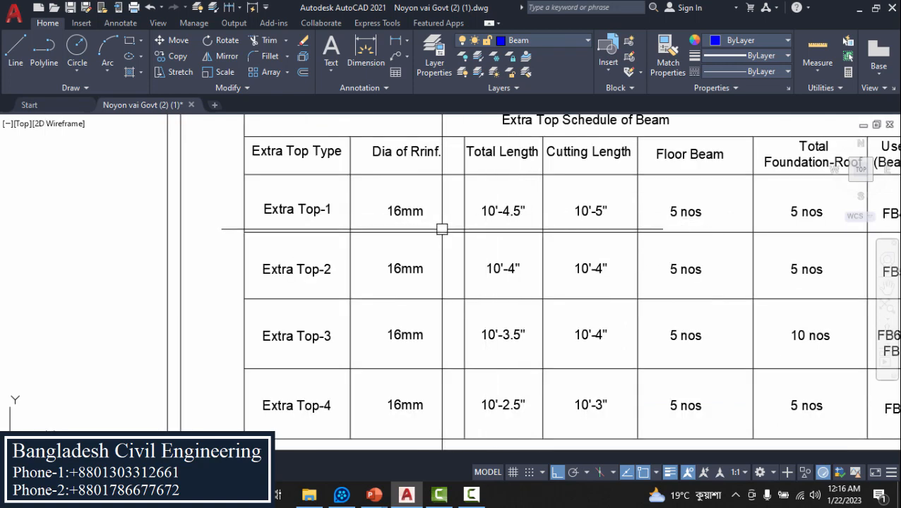
{"action": "scroll", "coordinate": [441, 229], "scroll_direction": "down", "scroll_amount": 2}
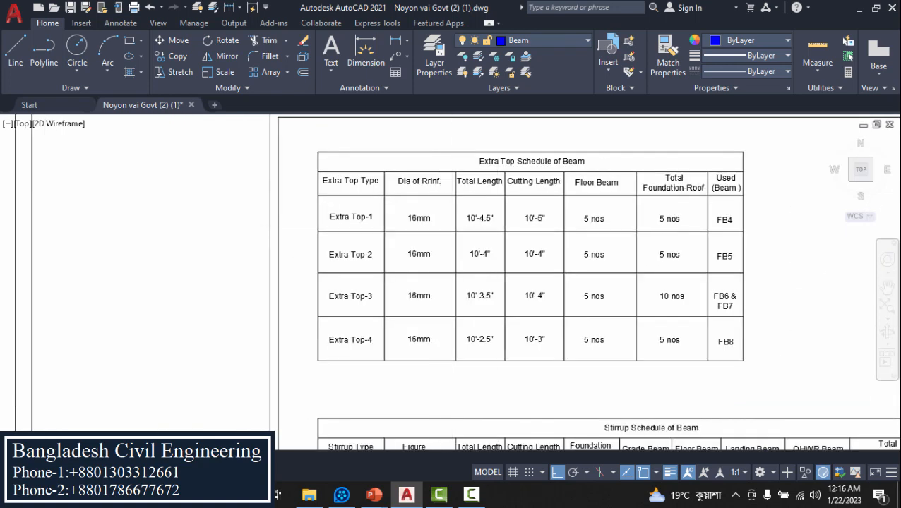
{"action": "scroll", "coordinate": [460, 204], "scroll_direction": "up", "scroll_amount": 2}
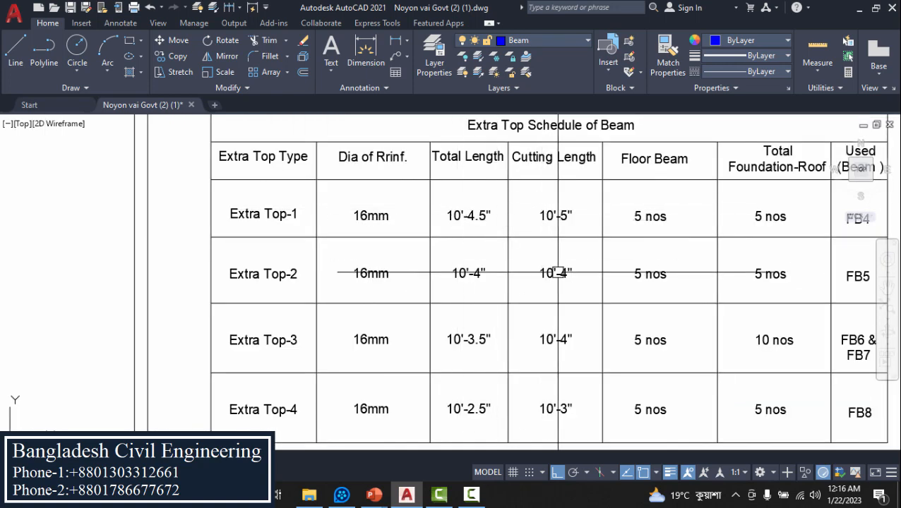
{"action": "middle_click_drag", "start_coordinate": [565, 271], "coordinate": [474, 237]}
{"action": "scroll", "coordinate": [535, 250], "scroll_direction": "down", "scroll_amount": 3}
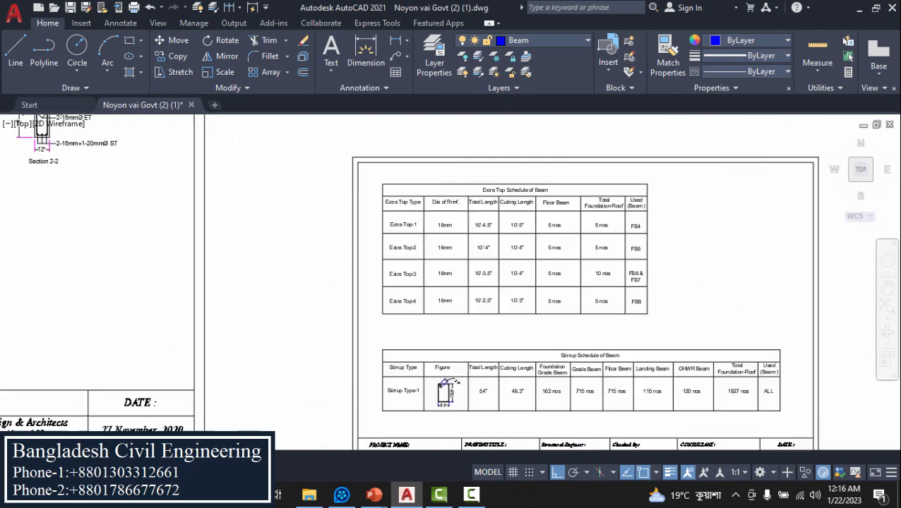
Step: Return to the Floor Beam FB7 elevation and review its extra top bar over grid 2 and its spans
{"action": "middle_click_drag", "start_coordinate": [324, 242], "coordinate": [551, 307]}
{"action": "scroll", "coordinate": [332, 208], "scroll_direction": "up", "scroll_amount": 7}
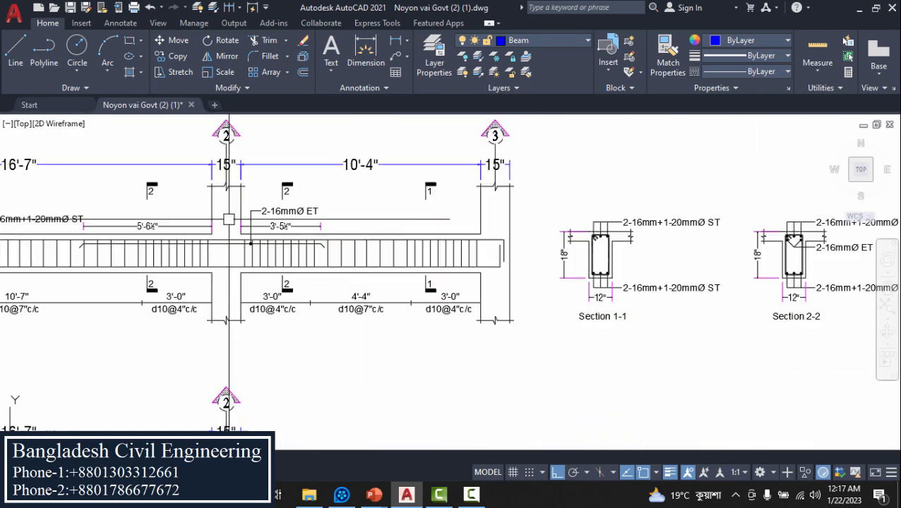
{"action": "scroll", "coordinate": [340, 205], "scroll_direction": "down", "scroll_amount": 5}
{"action": "middle_click_drag", "start_coordinate": [339, 206], "coordinate": [341, 298]}
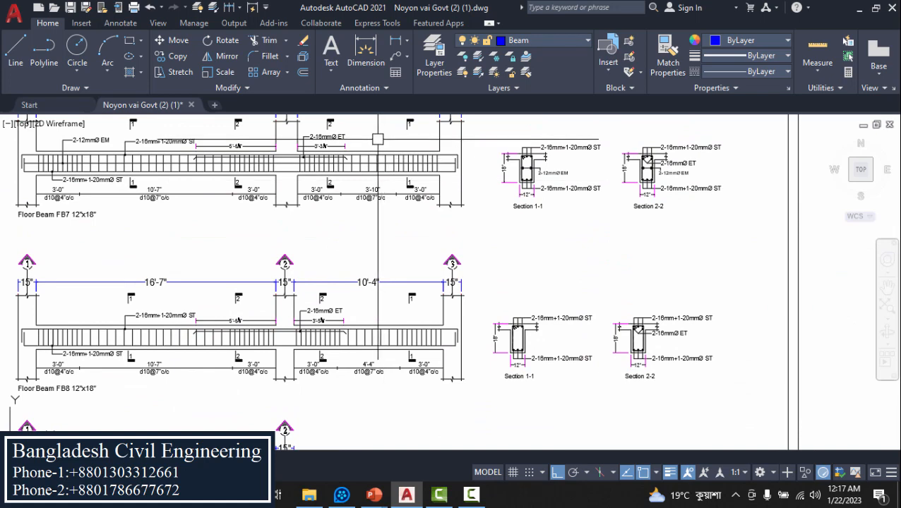
{"action": "scroll", "coordinate": [374, 144], "scroll_direction": "up", "scroll_amount": 5}
{"action": "middle_click_drag", "start_coordinate": [375, 144], "coordinate": [374, 237]}
{"action": "scroll", "coordinate": [205, 254], "scroll_direction": "down", "scroll_amount": 2}
{"action": "middle_click_drag", "start_coordinate": [204, 254], "coordinate": [465, 245]}
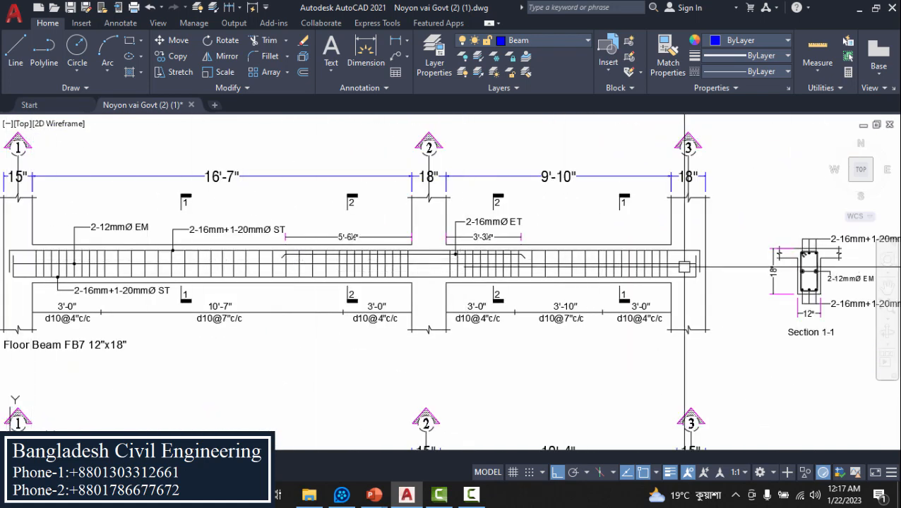
Step: Examine the bar ends of Floor Beam FB7 at the grid 3 and grid 1 supports, then review the whole elevation with its sections
{"action": "middle_click_drag", "start_coordinate": [702, 248], "coordinate": [465, 276]}
{"action": "scroll", "coordinate": [465, 277], "scroll_direction": "up", "scroll_amount": 3}
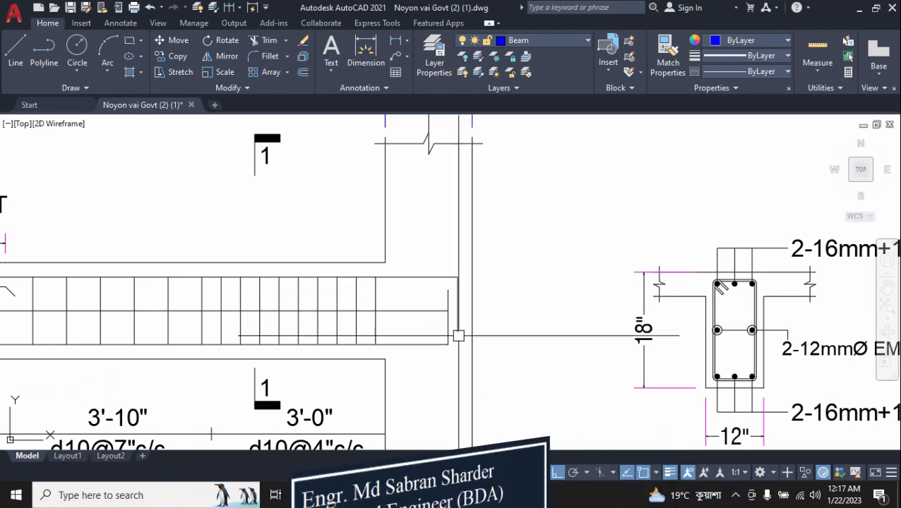
{"action": "scroll", "coordinate": [462, 286], "scroll_direction": "down", "scroll_amount": 5}
{"action": "scroll", "coordinate": [35, 289], "scroll_direction": "up", "scroll_amount": 5}
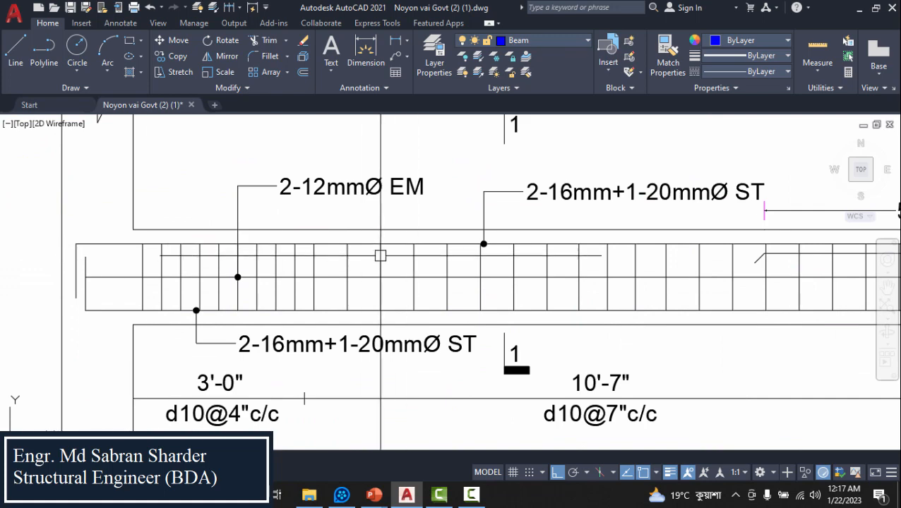
{"action": "scroll", "coordinate": [380, 256], "scroll_direction": "down", "scroll_amount": 6}
{"action": "scroll", "coordinate": [526, 281], "scroll_direction": "up", "scroll_amount": 1}
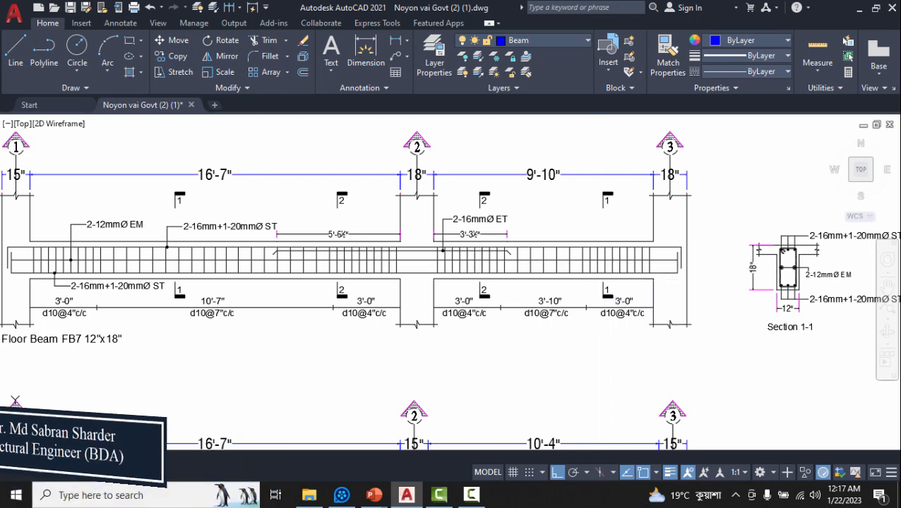
{"action": "scroll", "coordinate": [488, 297], "scroll_direction": "down", "scroll_amount": 5}
{"action": "scroll", "coordinate": [388, 317], "scroll_direction": "up", "scroll_amount": 3}
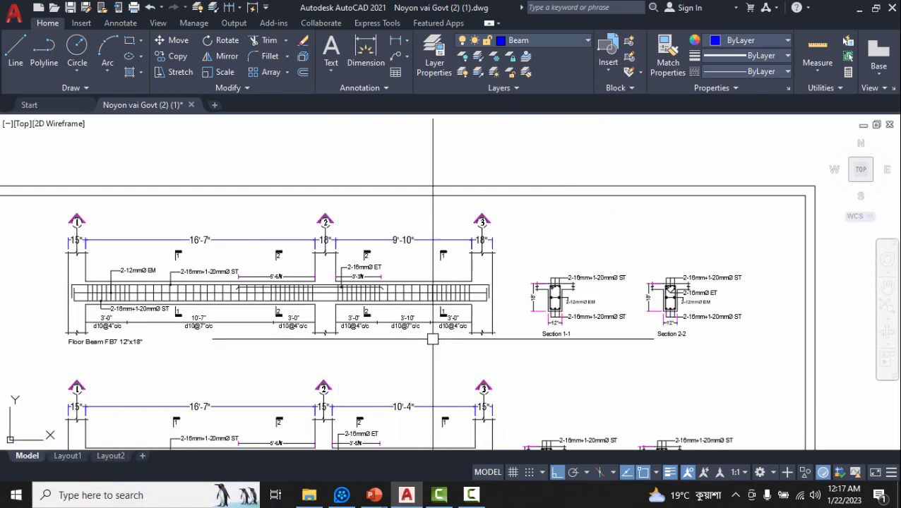